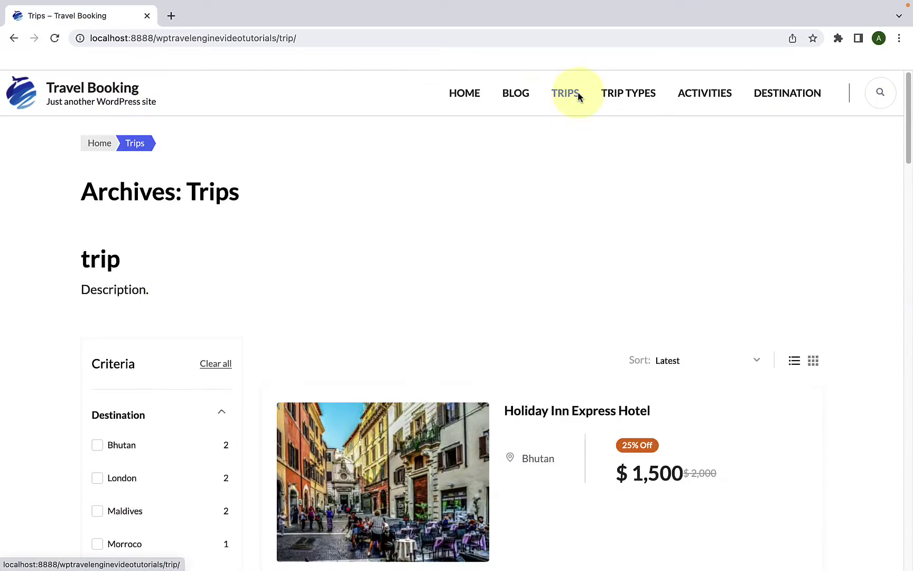
On the Trips page, filter by Adult, then switch to Seniors only under Age Group
scroll(588, 286, down, 18)
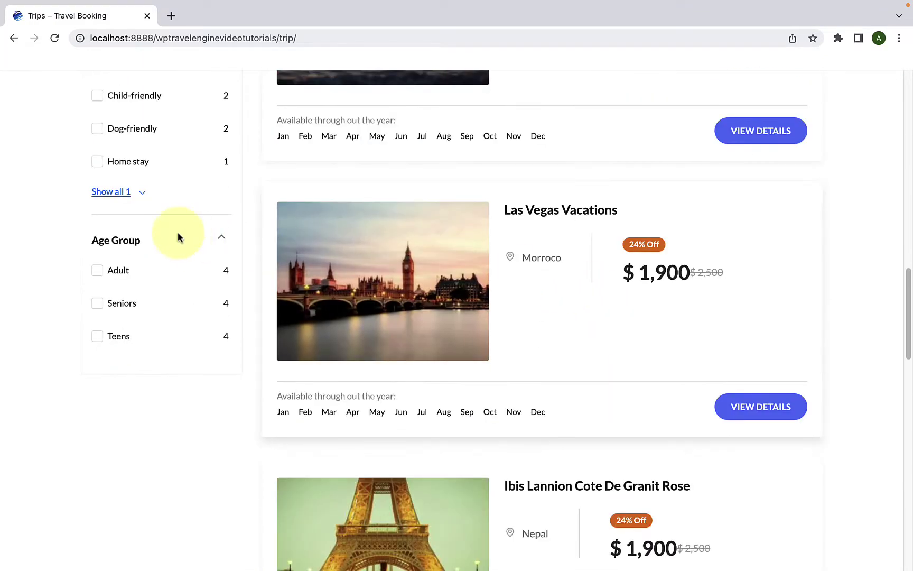
click(99, 270)
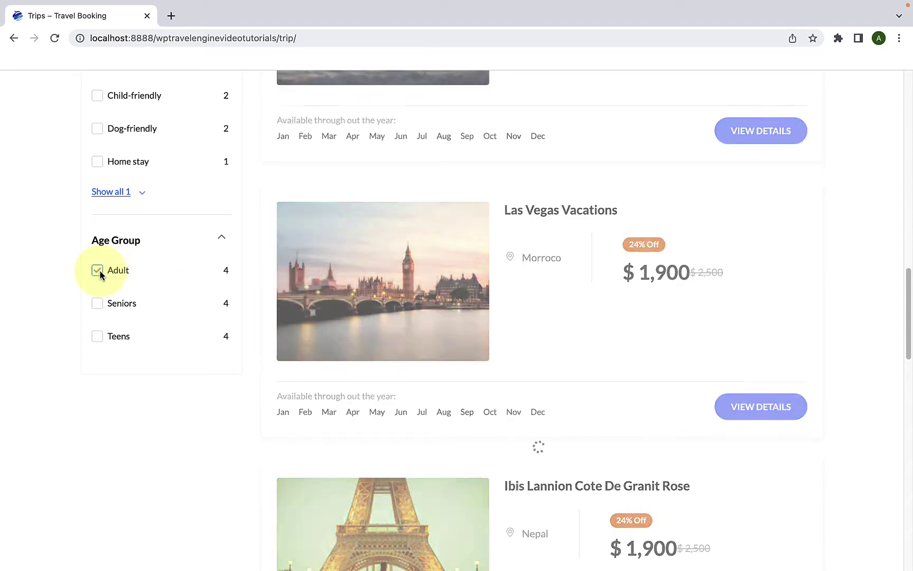
scroll(525, 336, up, 8)
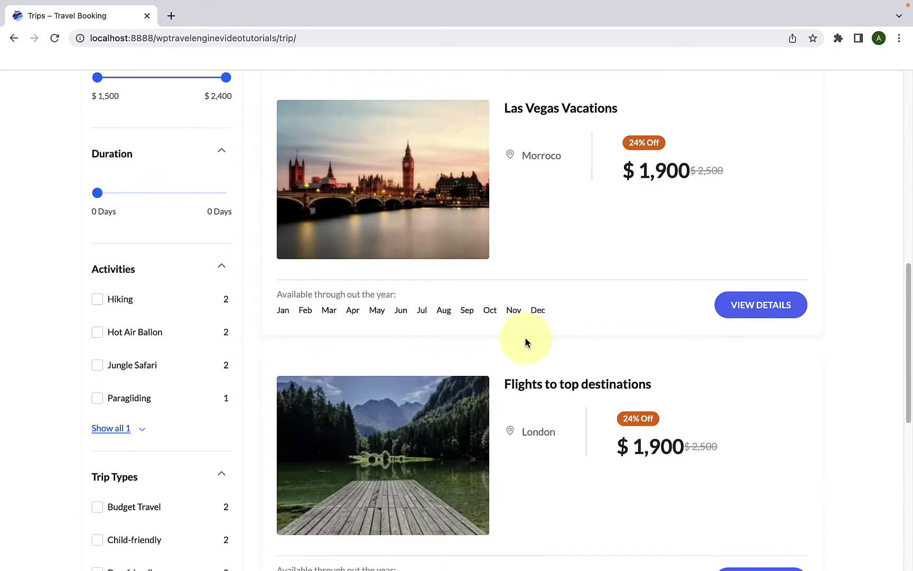
scroll(525, 342, up, 5)
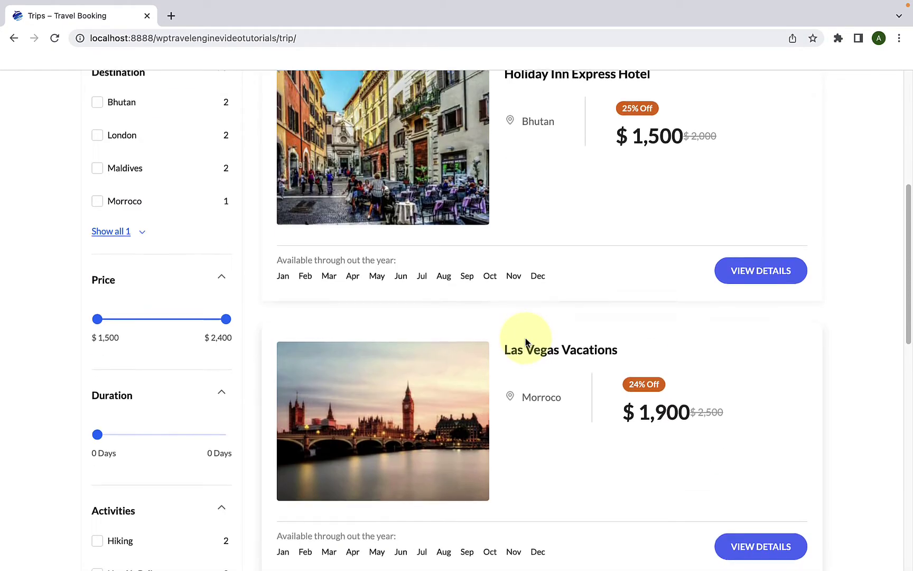
scroll(525, 342, down, 12)
click(96, 321)
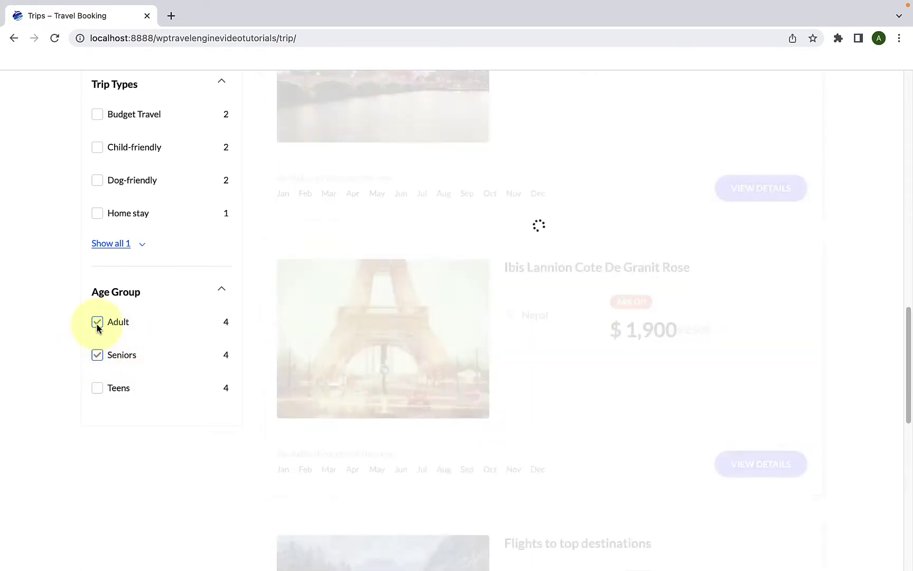
Switch the Age Group filter from Seniors to Teens only
scroll(507, 414, up, 10)
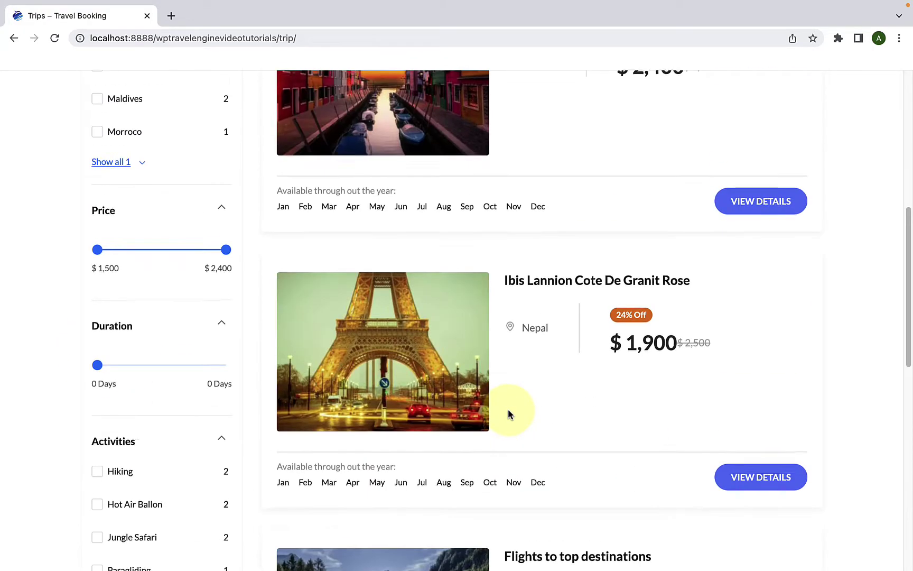
scroll(508, 414, down, 9)
scroll(508, 414, down, 3)
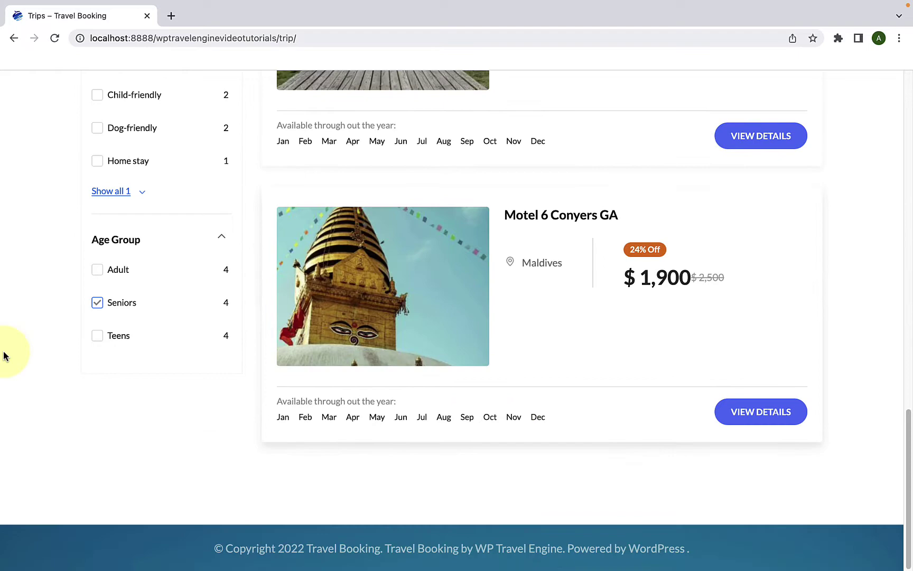
click(98, 335)
click(97, 304)
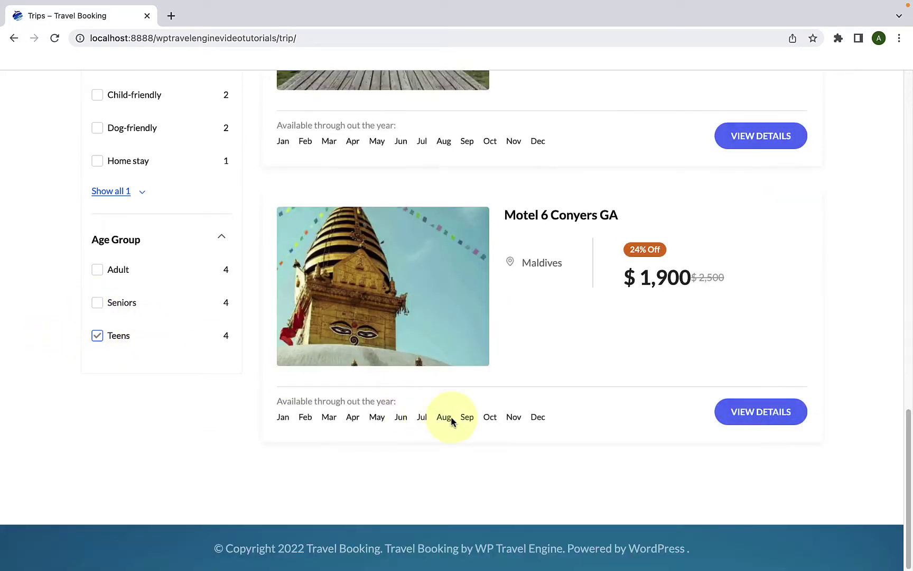
scroll(452, 417, up, 10)
scroll(453, 422, up, 5)
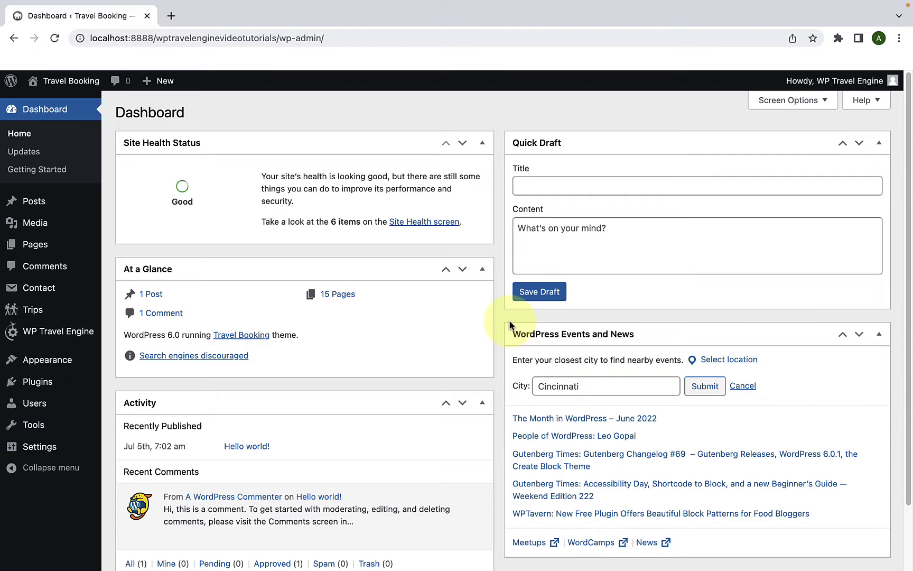
Go to Trips > Custom Filters from the admin sidebar
mouse_move(67, 312)
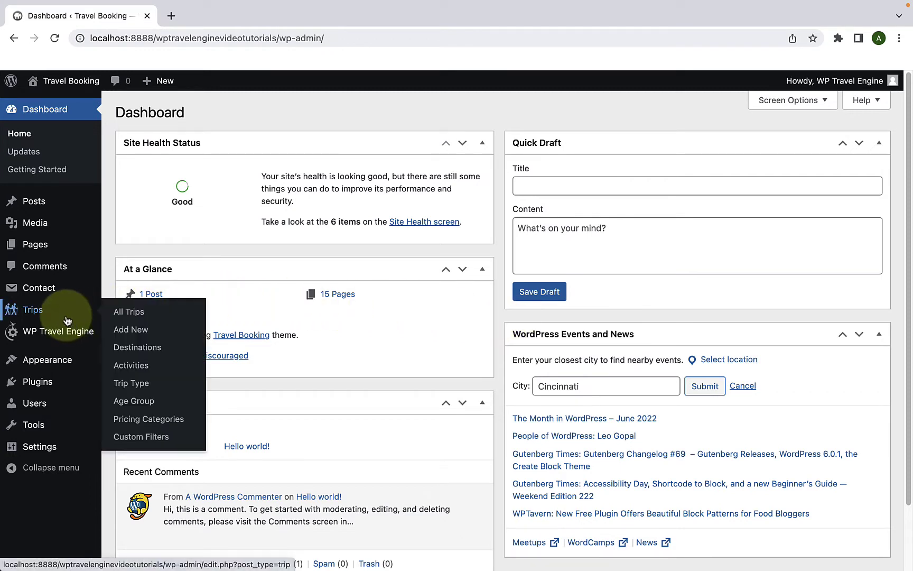
click(161, 438)
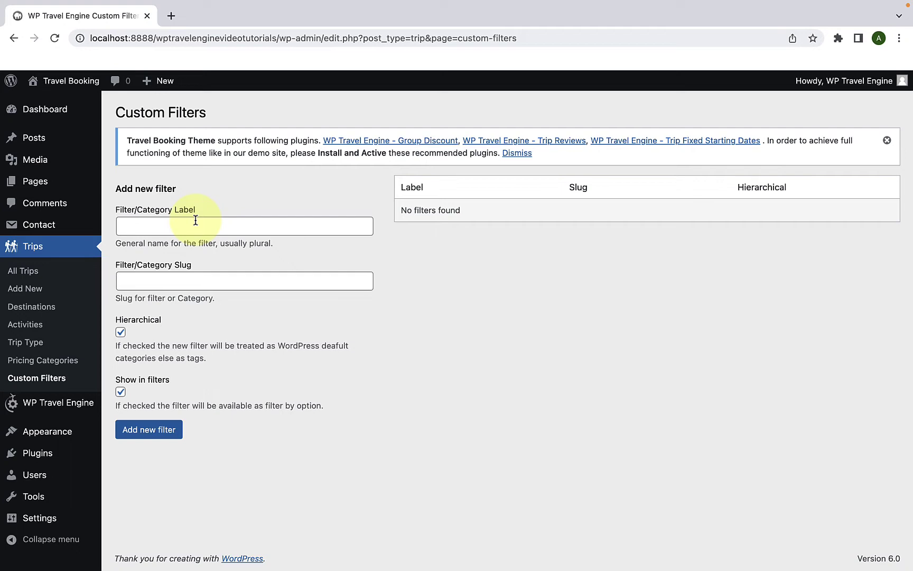
Add a custom filter labelled 'Age Group', keeping Hierarchical and Show in filters checked
click(195, 220)
text(Age)
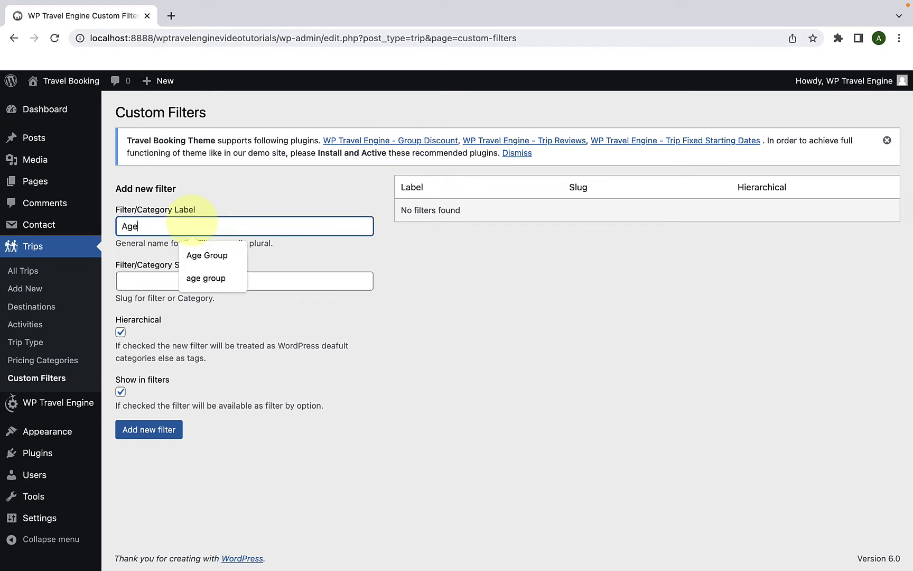
text( Group)
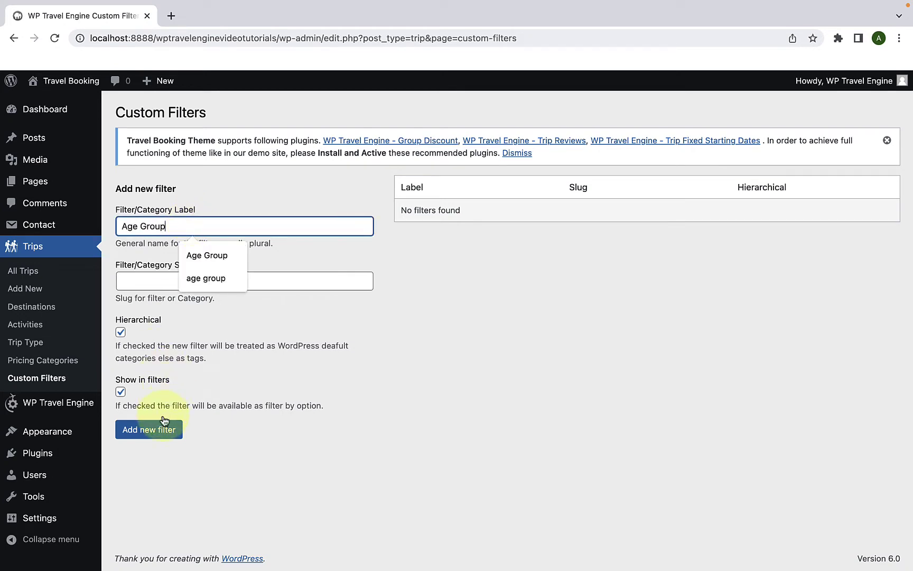
click(163, 430)
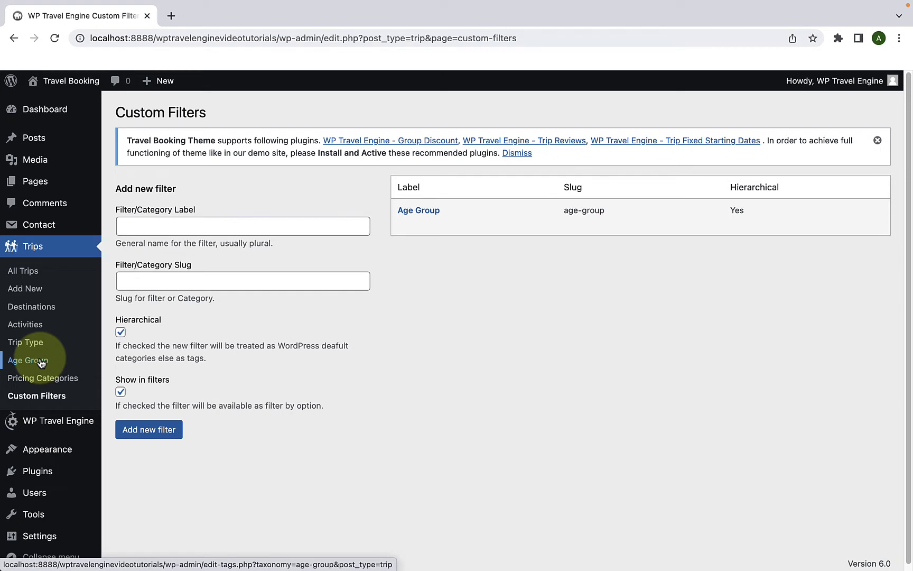
On the Trips > Age Group page, create the category 'Adult'
click(40, 363)
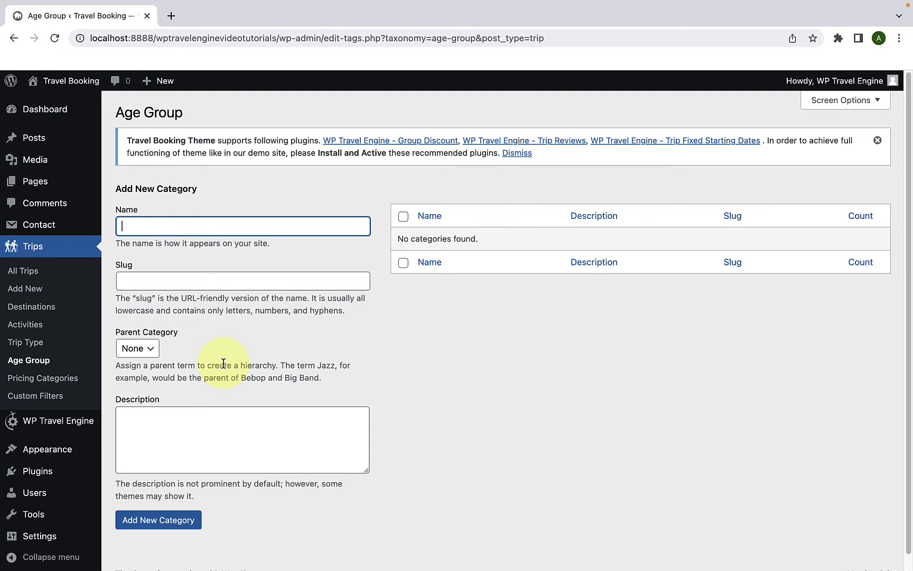
text(A)
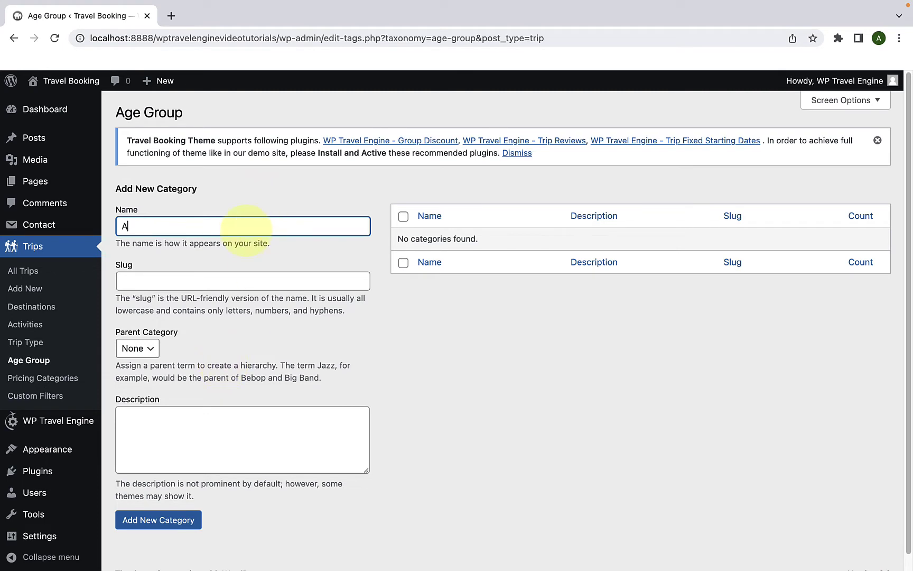
text(dult)
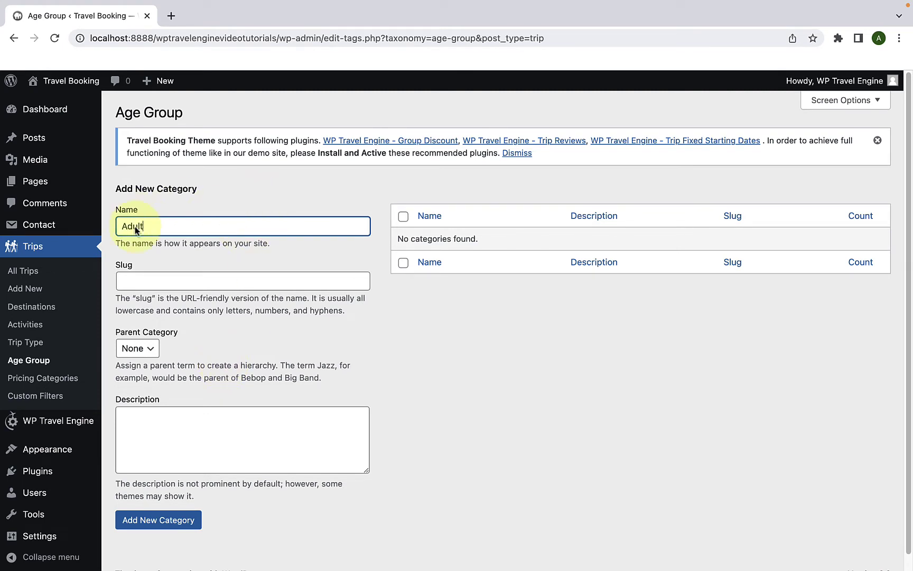
click(163, 465)
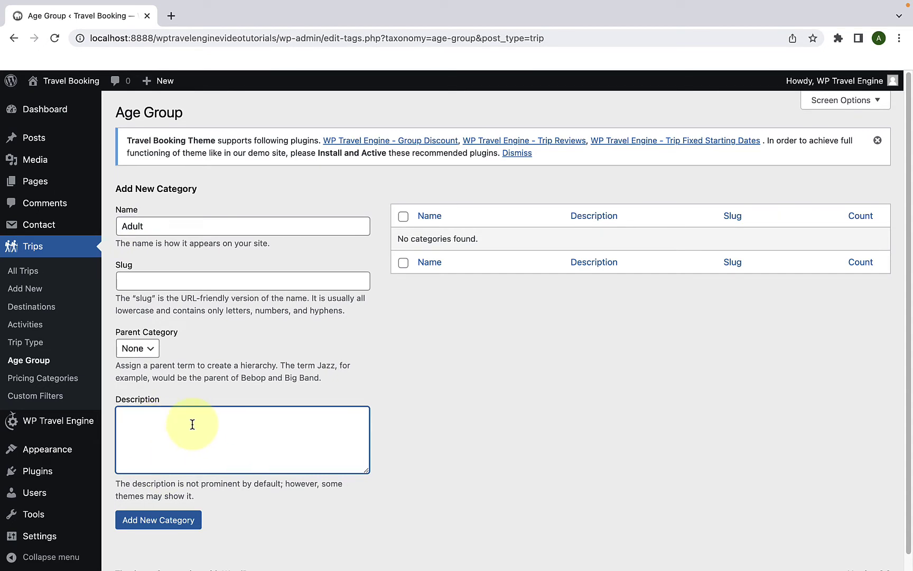
click(172, 523)
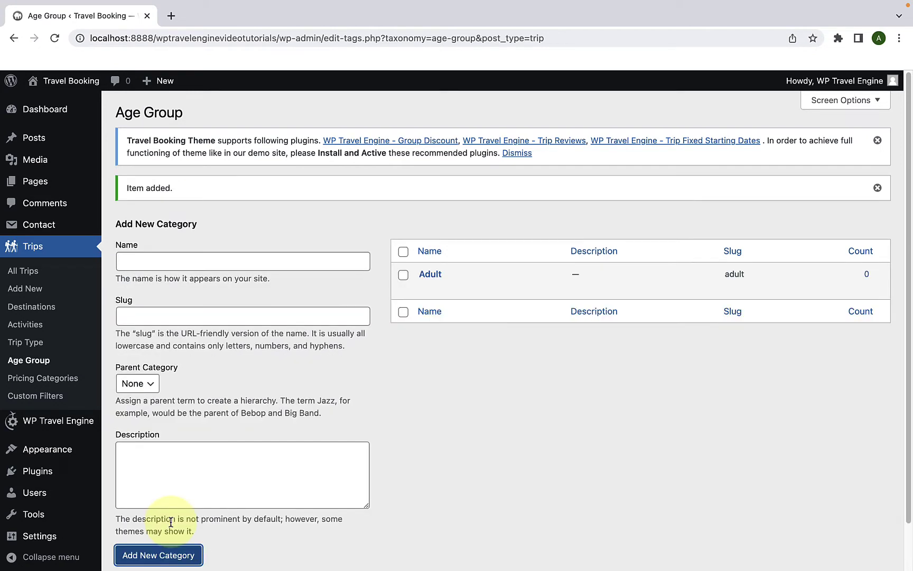
Add 'Teens' and 'Seniors' as further Age Group categories
click(185, 263)
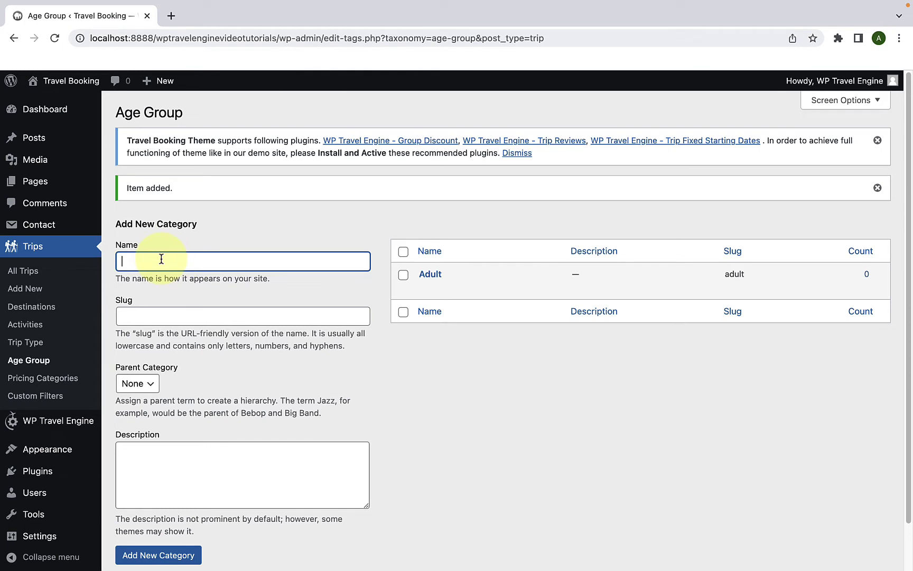
text(Teens)
scroll(174, 373, down, 2)
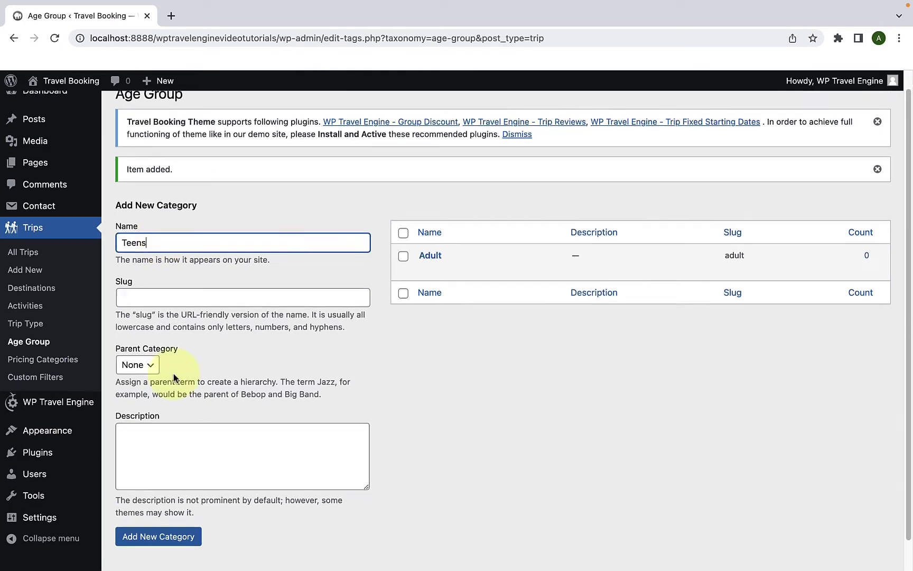
key(Return)
text(Seniors)
click(159, 504)
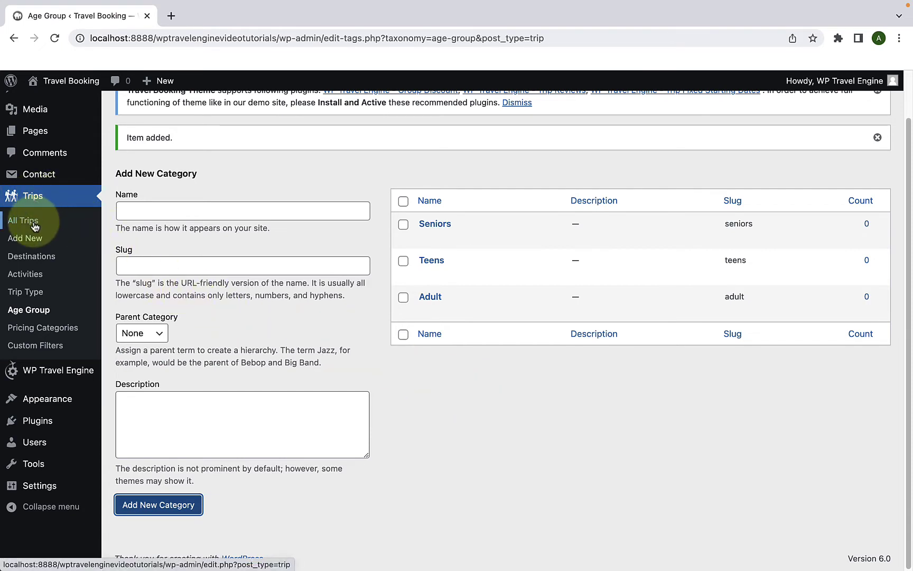
click(32, 227)
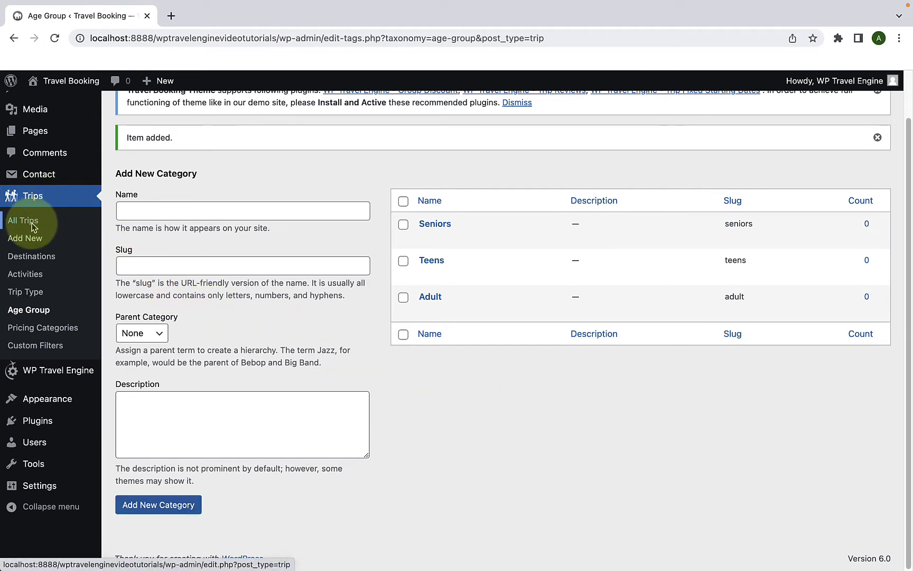
right_click(26, 226)
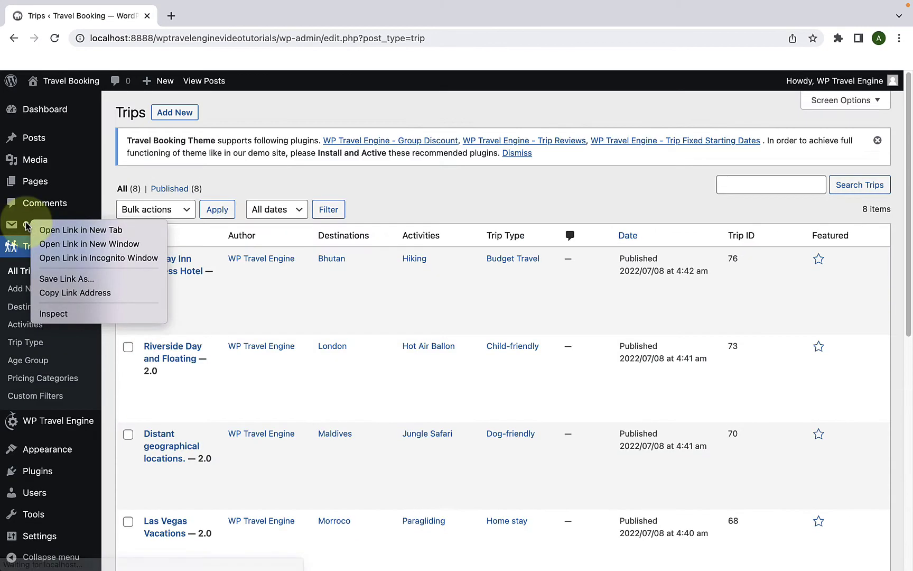
click(253, 182)
scroll(232, 227, down, 8)
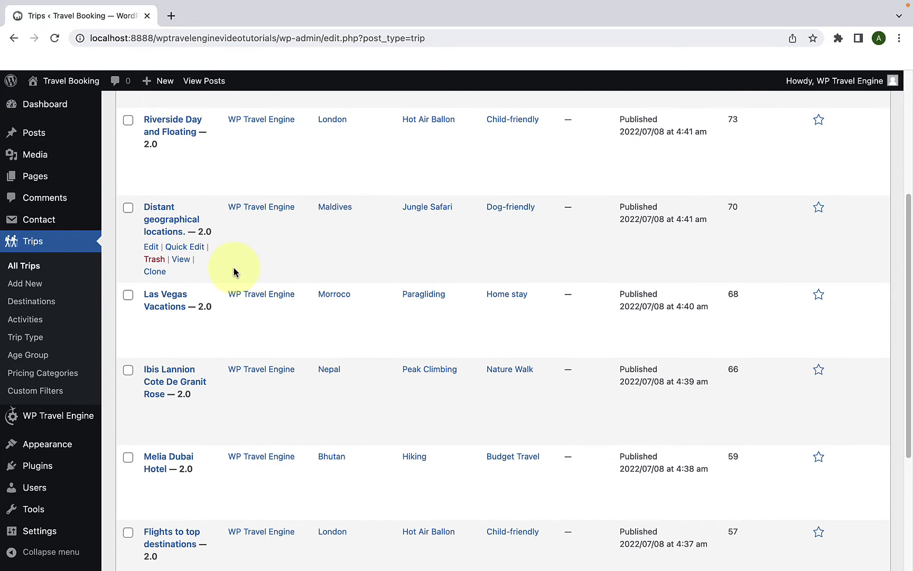
scroll(234, 272, down, 5)
scroll(235, 271, up, 11)
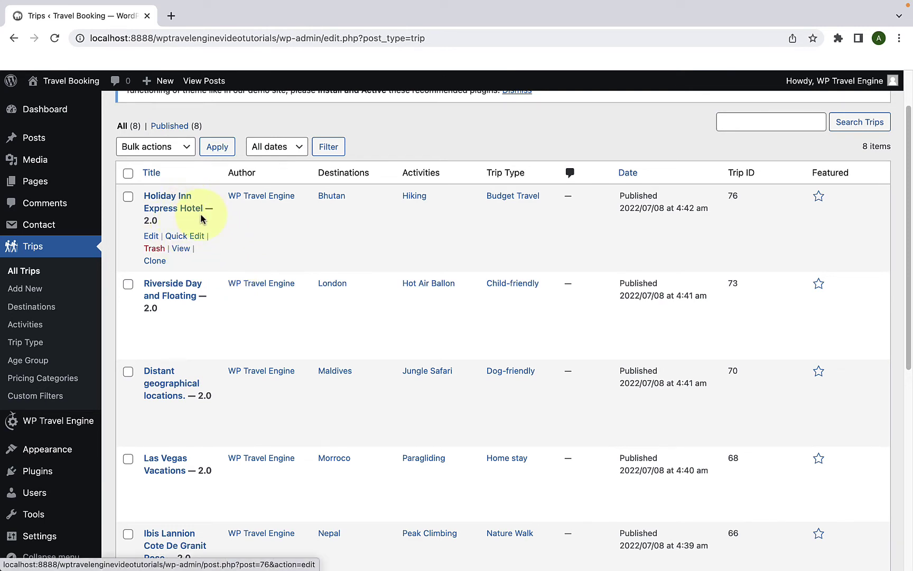
click(200, 213)
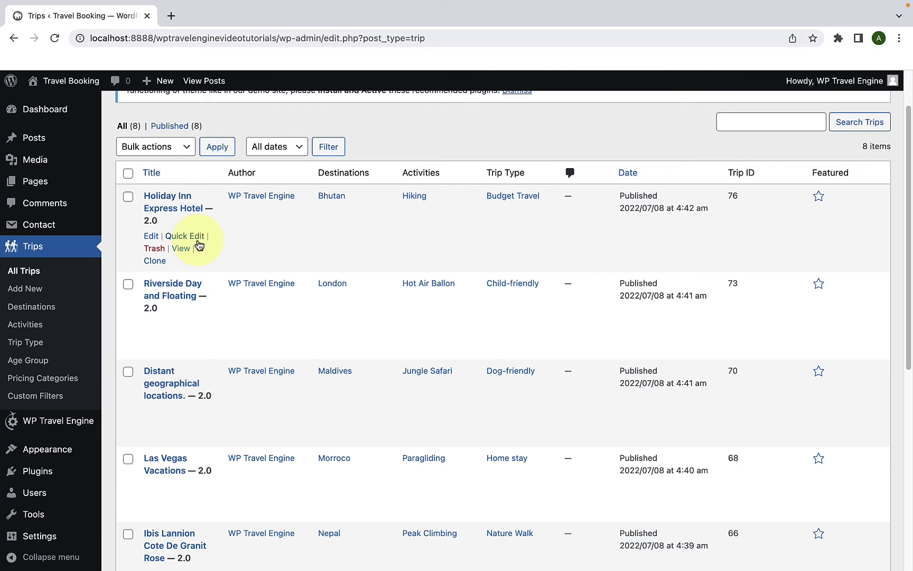
Quick-edit Holiday Inn Express Hotel to give it the Adult age group and update it
click(189, 238)
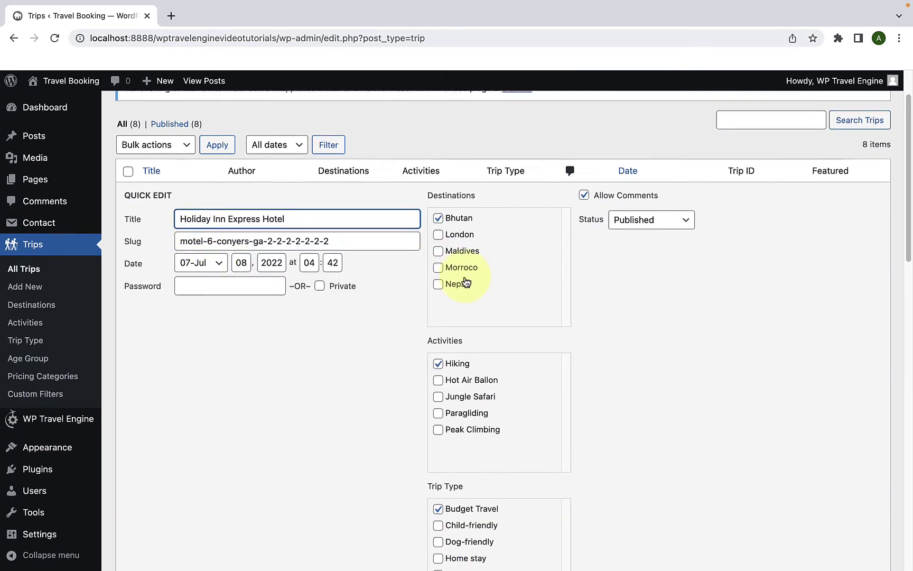
scroll(465, 282, down, 5)
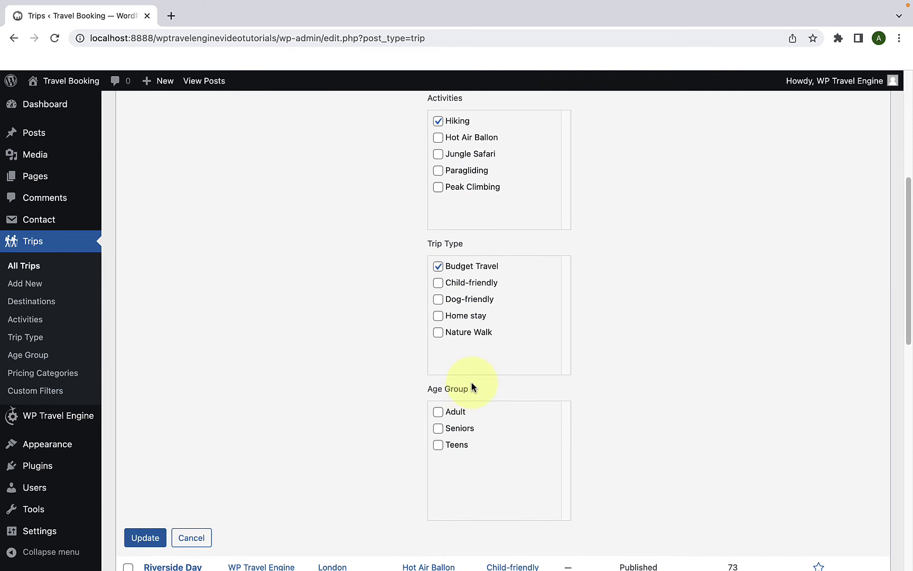
click(448, 414)
click(145, 543)
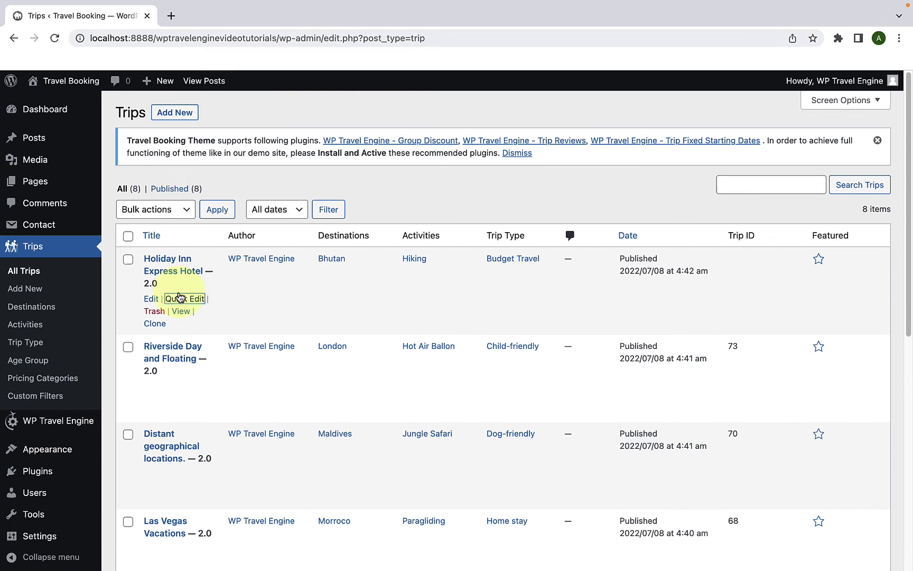
Update Riverside Day and Floating's age group and give Distant geographical locations Teens
click(205, 286)
scroll(206, 288, down, 5)
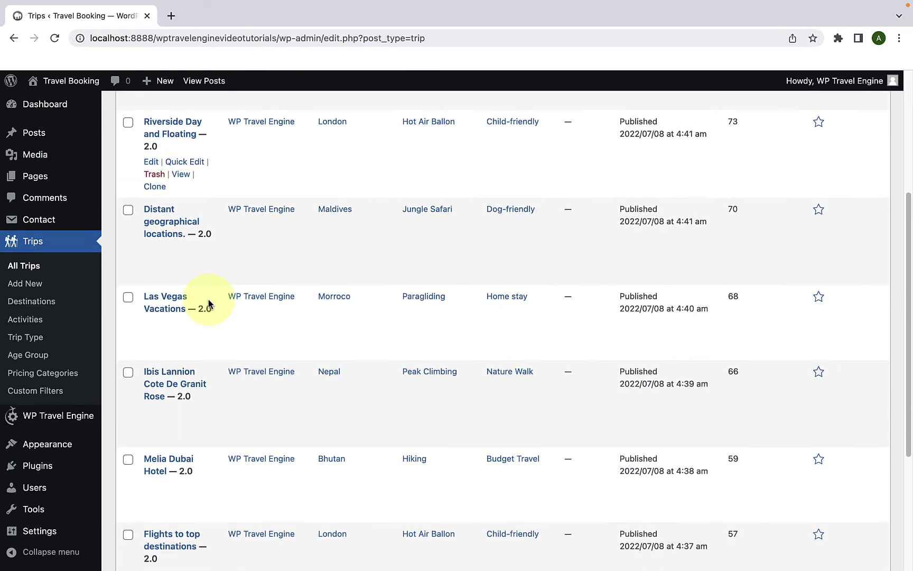
scroll(209, 302, down, 5)
scroll(209, 300, up, 5)
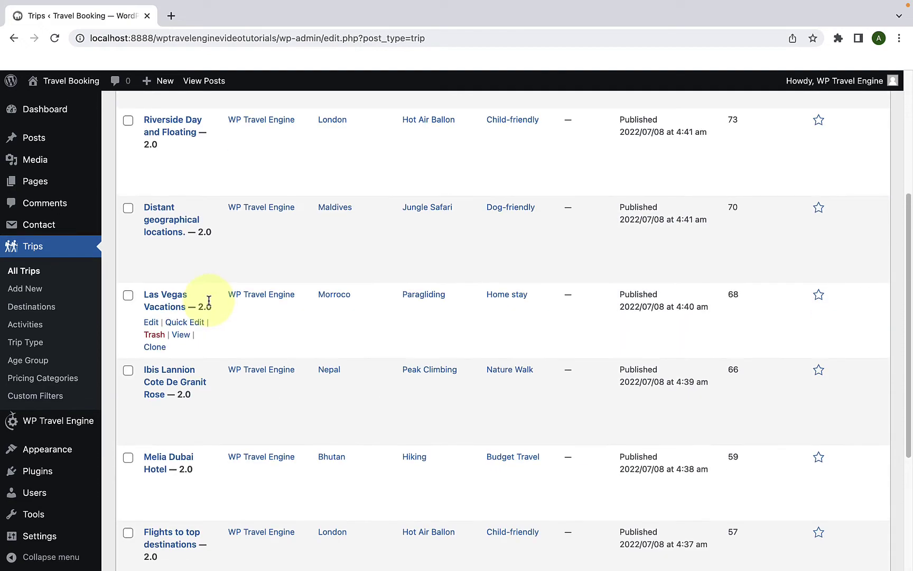
scroll(208, 300, up, 5)
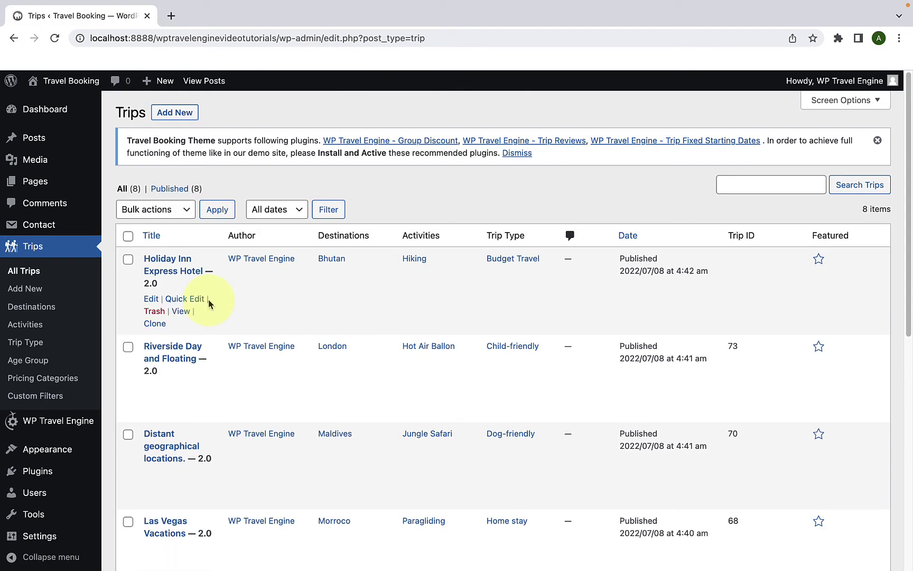
click(185, 385)
scroll(343, 424, down, 8)
click(143, 497)
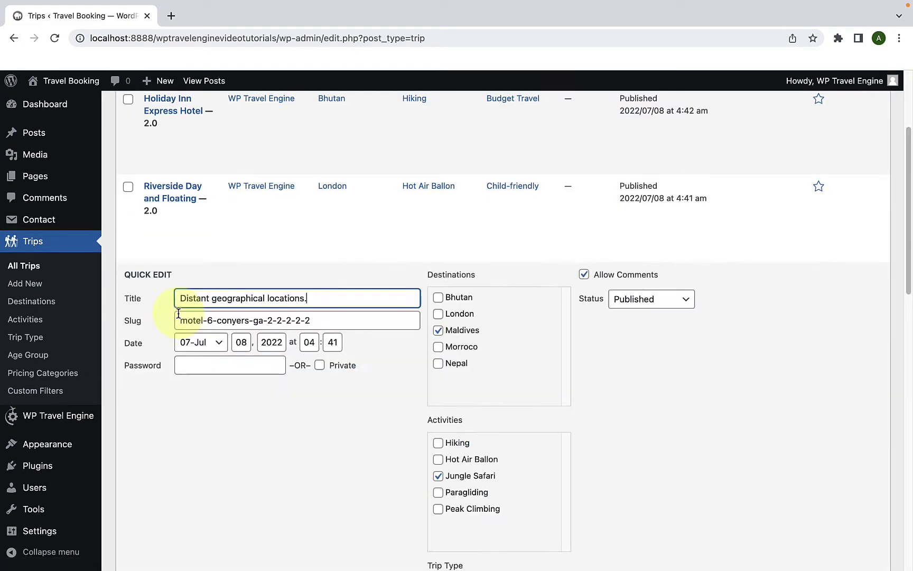
scroll(179, 370, down, 8)
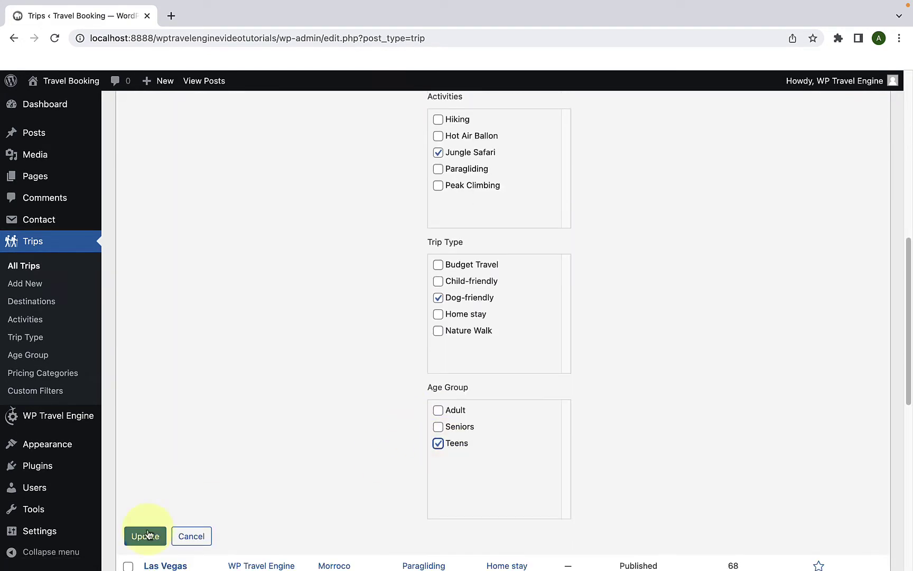
click(146, 535)
Set age groups for Las Vegas Vacations, Ibis Lannion (Seniors) and Melia Dubai Hotel
click(188, 290)
scroll(218, 475, down, 8)
click(145, 511)
click(190, 285)
scroll(226, 478, down, 8)
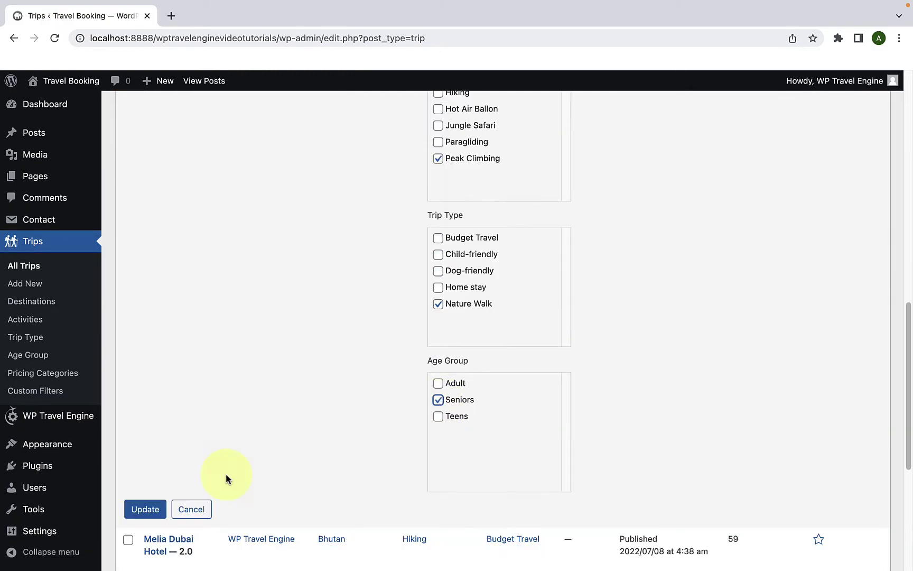
click(145, 509)
click(188, 278)
Give Flights to top destinations Adult and Seniors, and Motel 6 the Adult age group
scroll(351, 459, down, 8)
click(143, 520)
click(189, 362)
scroll(438, 465, down, 8)
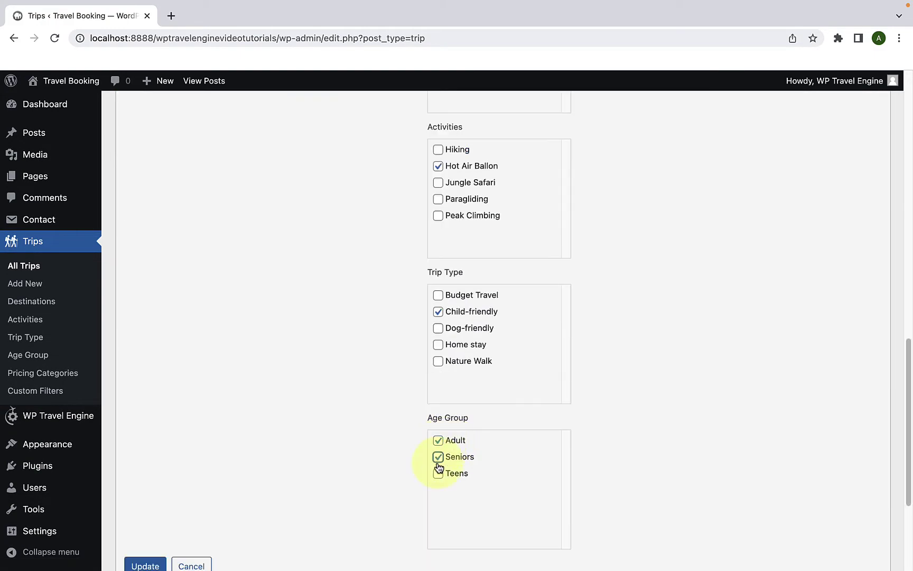
click(145, 566)
click(188, 439)
scroll(436, 423, down, 8)
click(438, 332)
click(143, 454)
scroll(238, 452, up, 10)
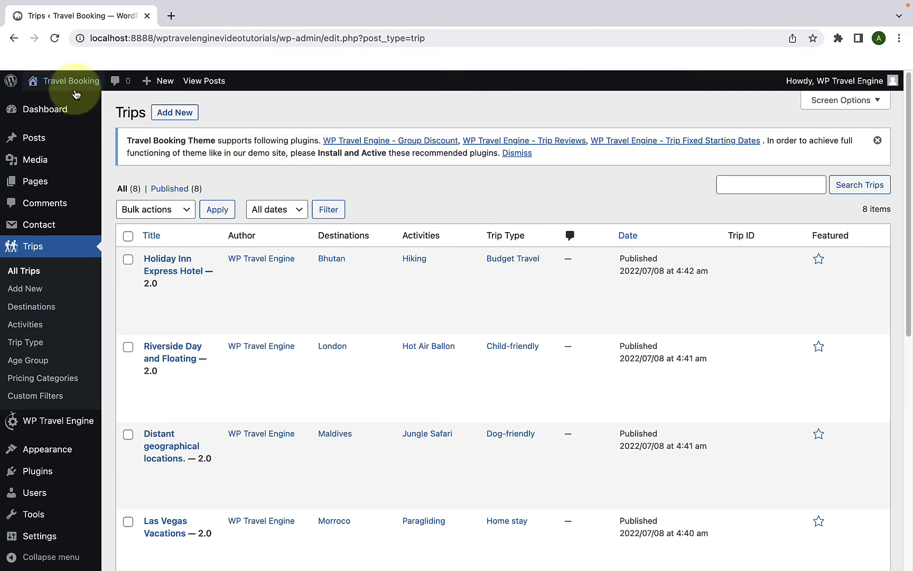
Open the public site in a new browser tab
right_click(62, 103)
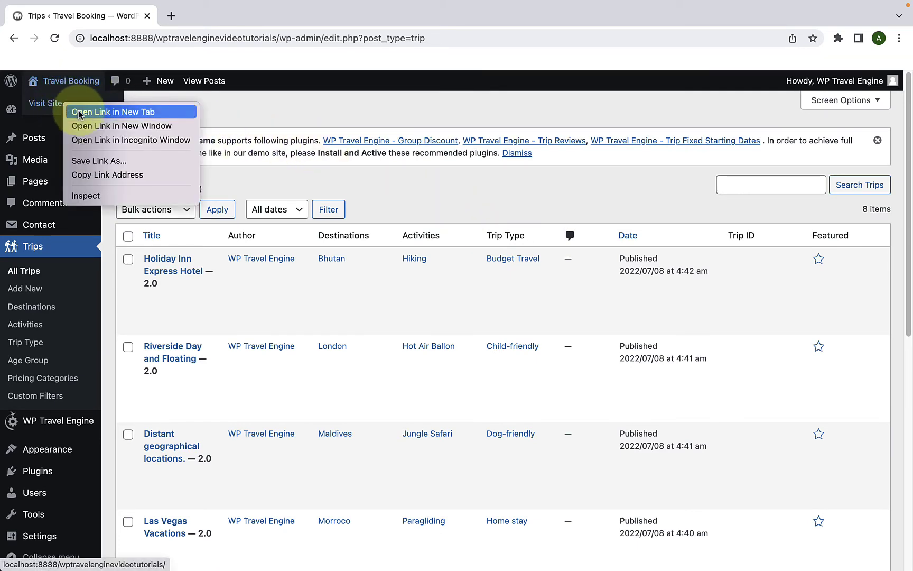
click(78, 112)
click(193, 17)
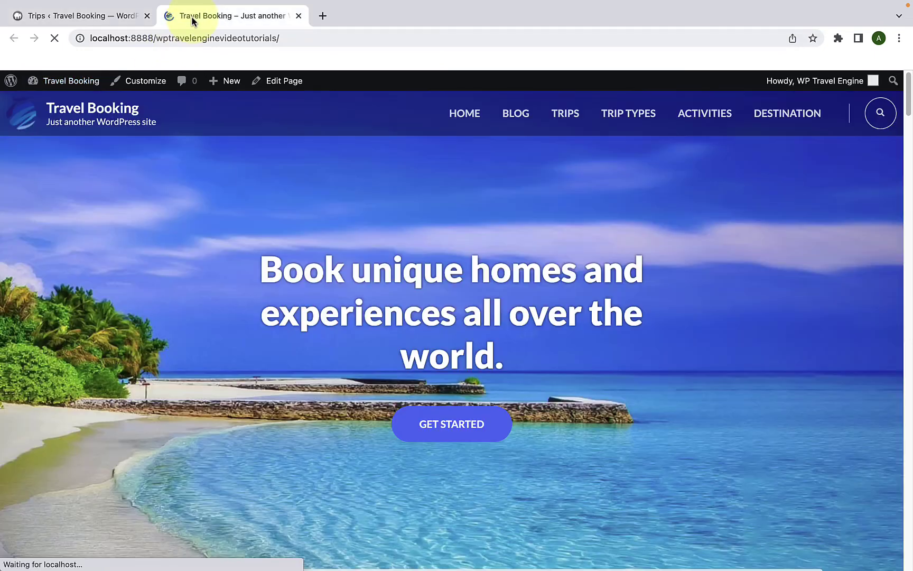
Go to the front-end Trips page and find the Age Group filter listing Adult, Seniors, Teens
click(570, 121)
scroll(291, 299, down, 10)
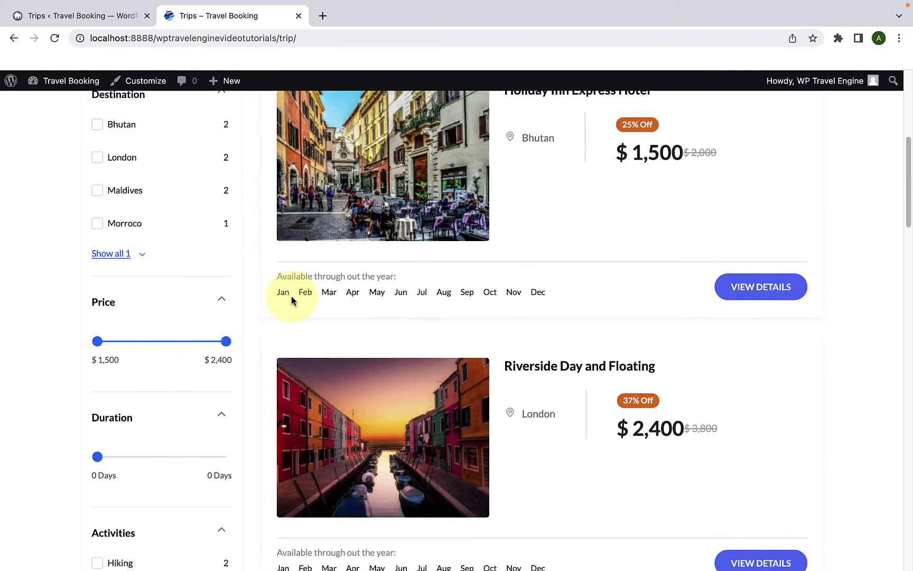
scroll(291, 300, down, 10)
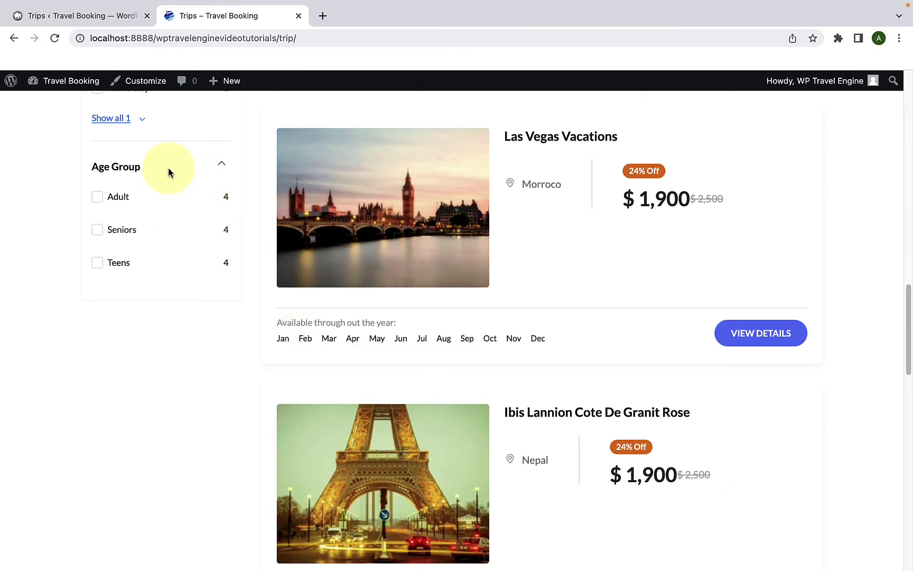
scroll(181, 194, up, 5)
scroll(182, 198, up, 4)
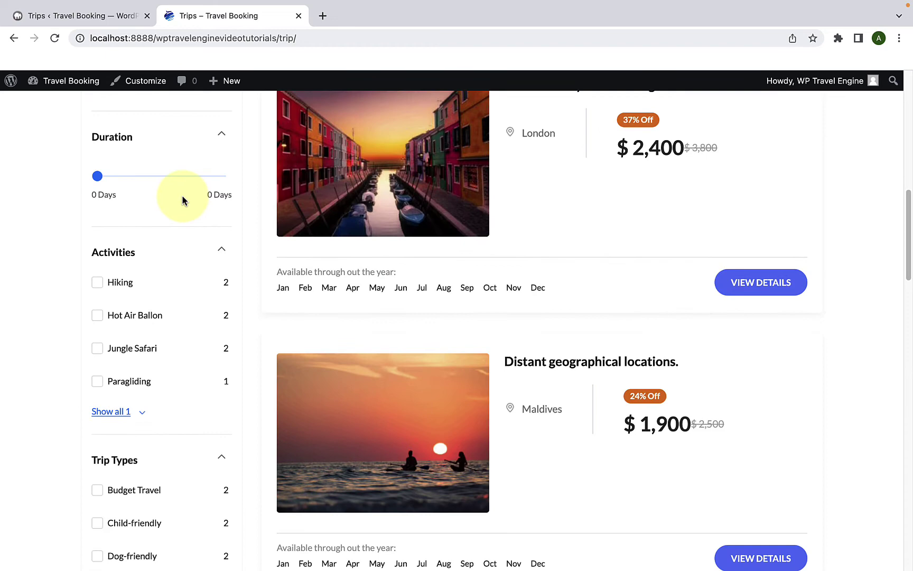
scroll(182, 198, down, 8)
scroll(183, 199, down, 1)
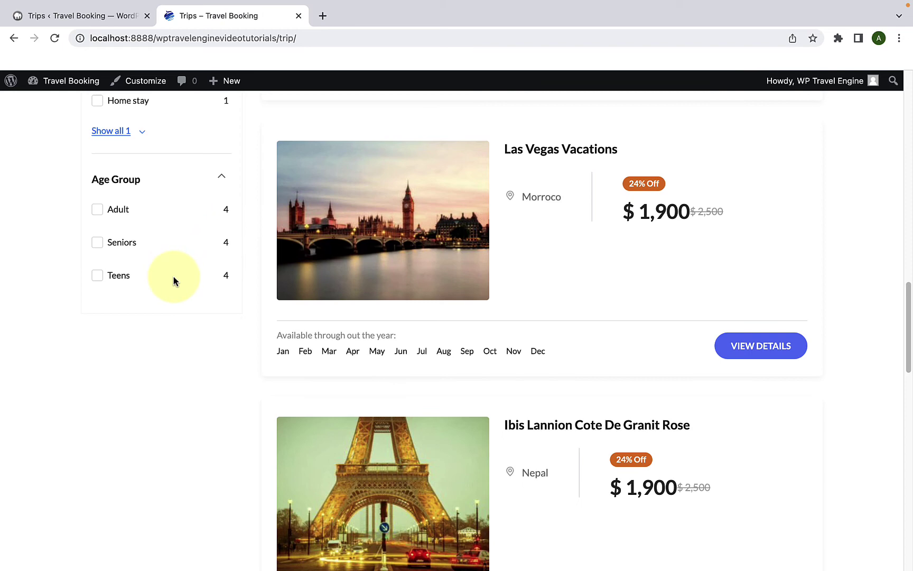
Filter trips by Adult, then narrow the Age Group filter to Seniors only
click(97, 211)
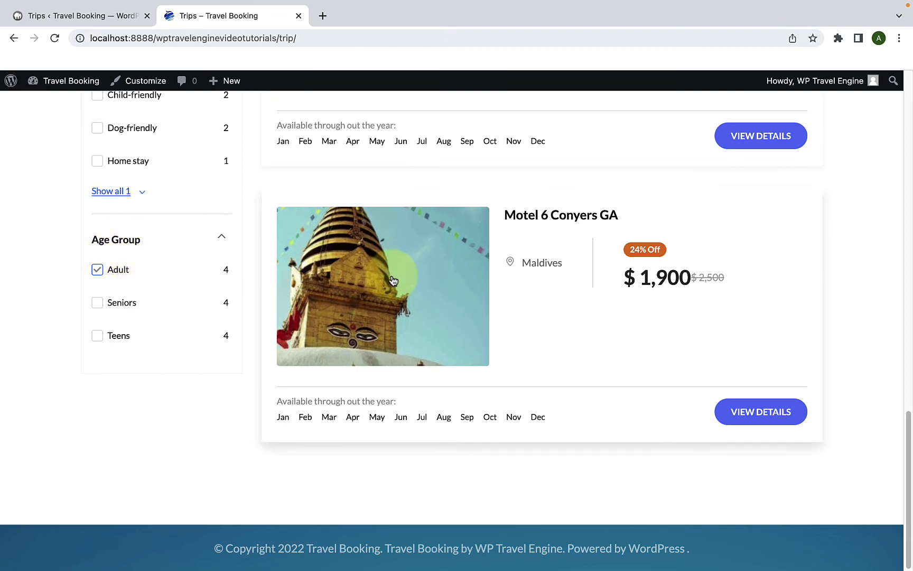
scroll(393, 279, up, 6)
scroll(394, 279, up, 10)
scroll(394, 275, down, 17)
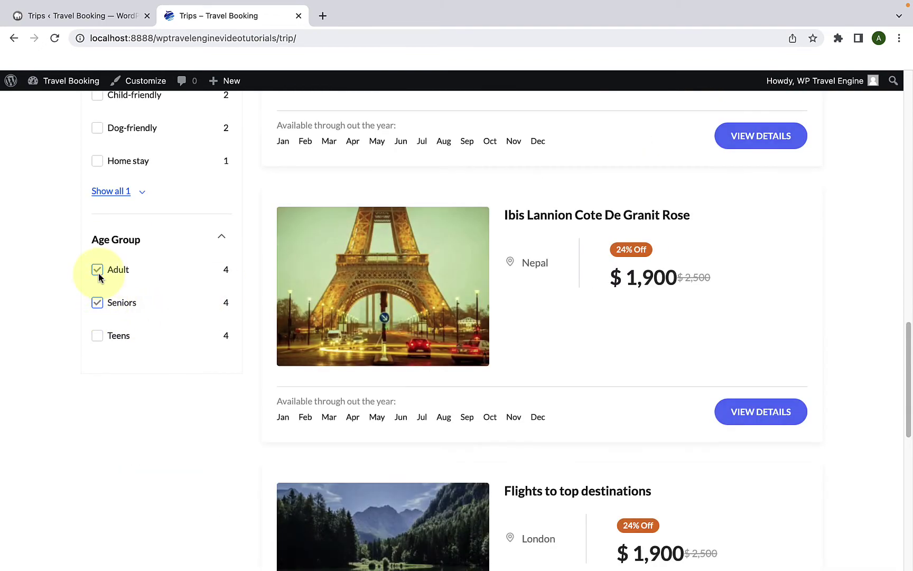
click(97, 270)
Add Teens to the Age Group filter and drop Seniors
scroll(338, 342, up, 12)
scroll(340, 348, up, 4)
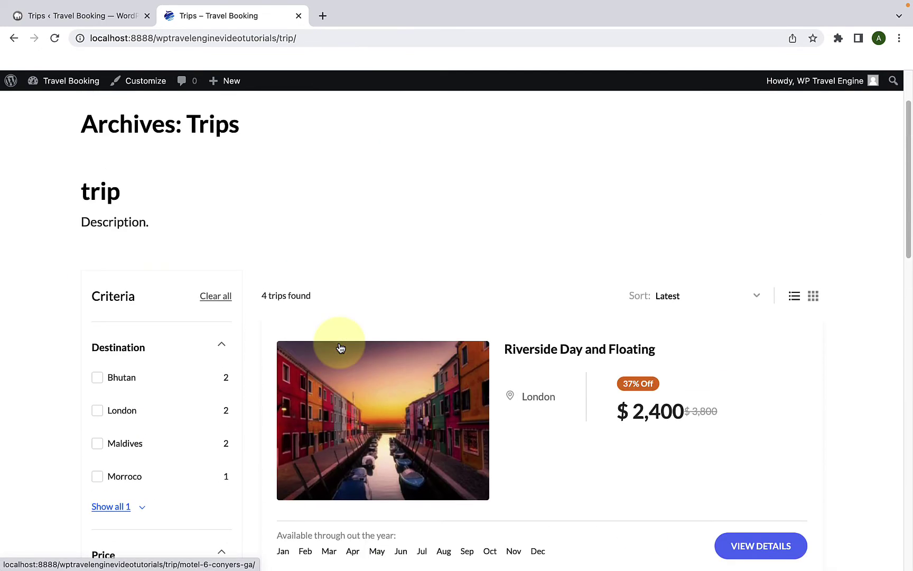
scroll(340, 347, down, 17)
click(97, 337)
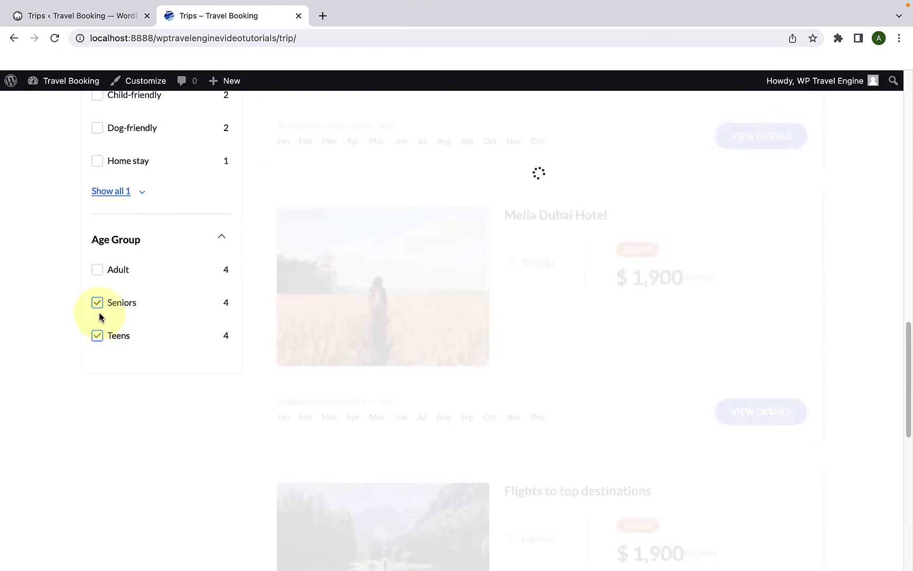
click(96, 304)
scroll(344, 373, up, 5)
scroll(360, 374, up, 15)
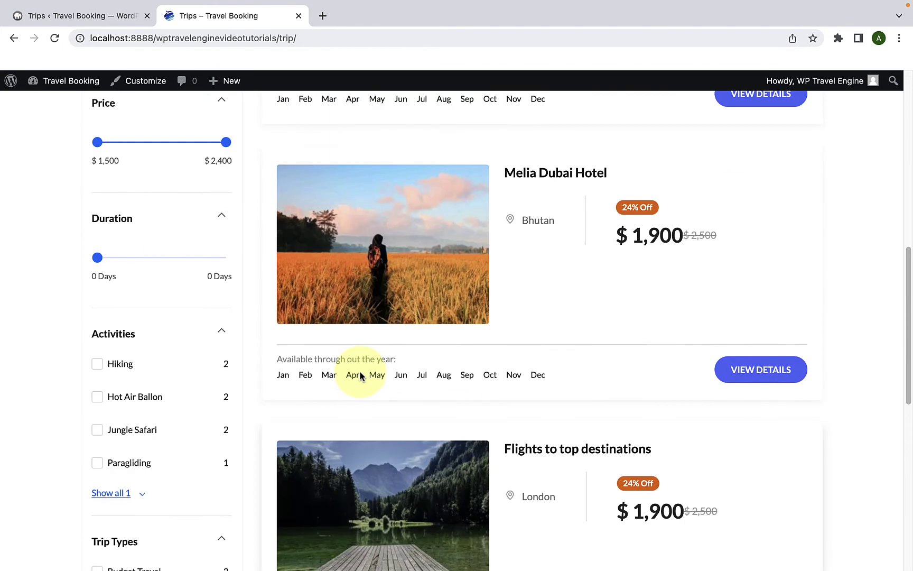